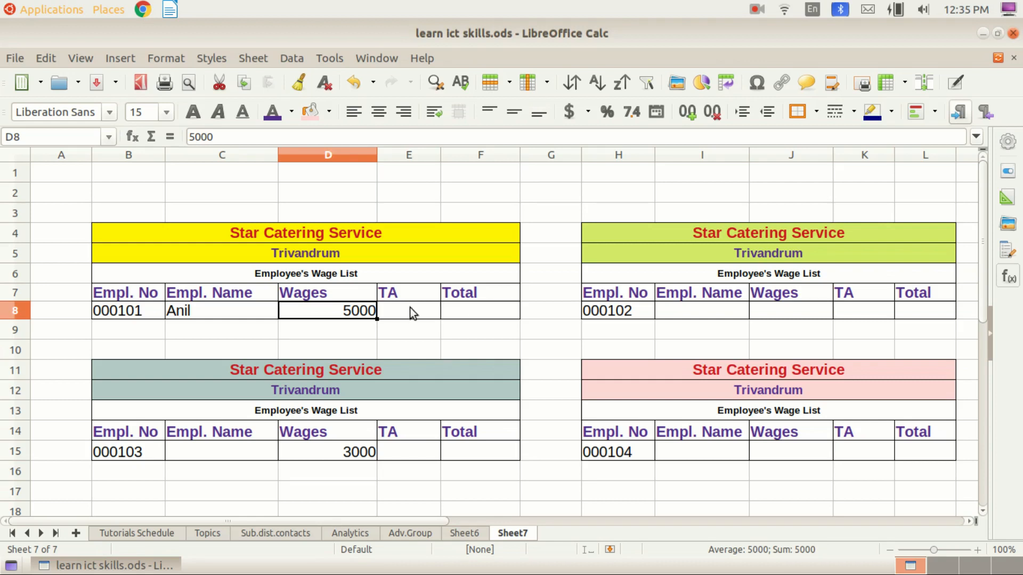
- Select the wage in cell D8 and choose the Currency category with INR ₹ English (India) for its number format
{"action": "key", "text": "Down"}
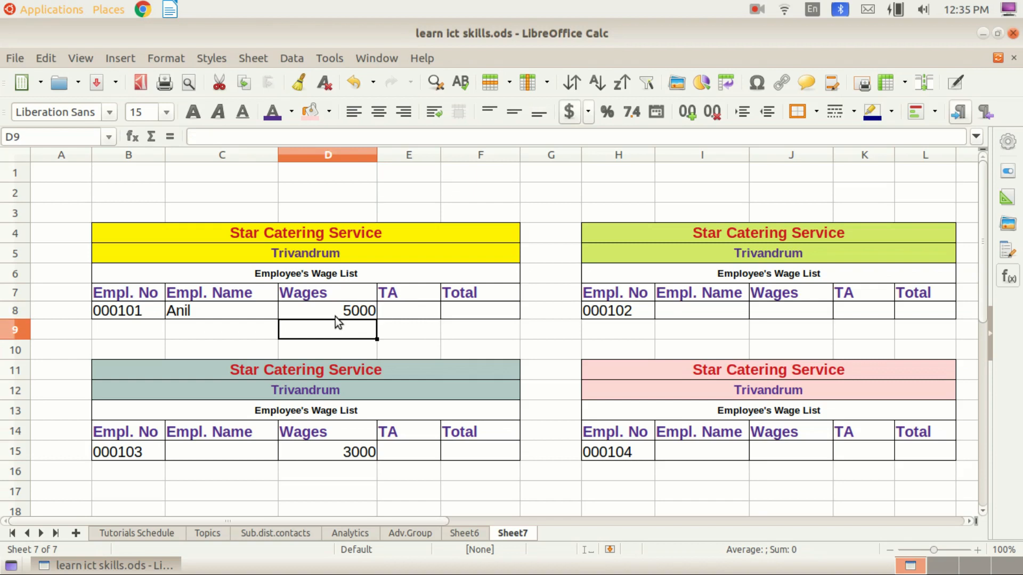
{"action": "left_click", "coordinate": [335, 317]}
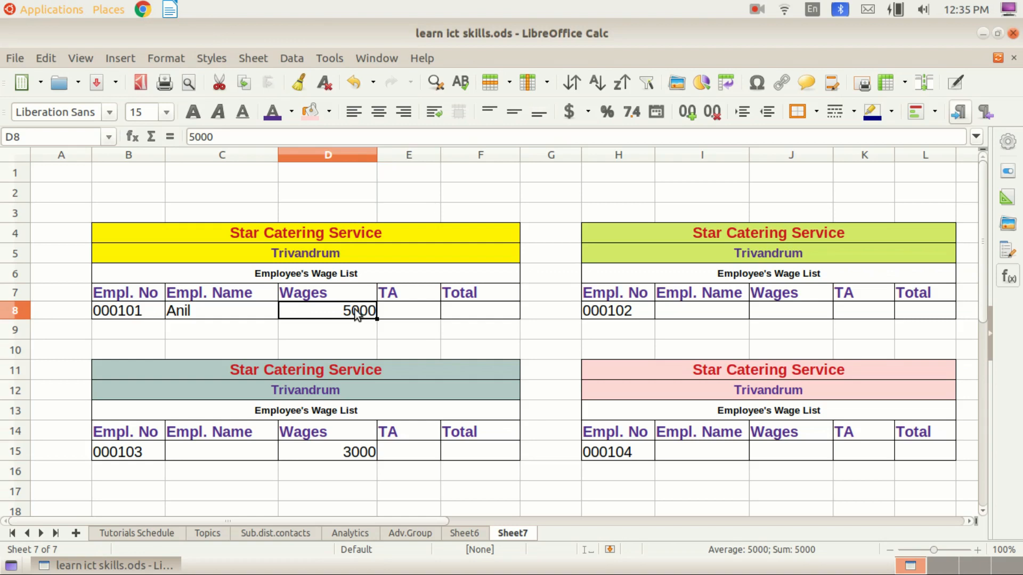
{"action": "left_click", "coordinate": [161, 59]}
{"action": "mouse_move", "coordinate": [193, 203]}
{"action": "left_click", "coordinate": [199, 183]}
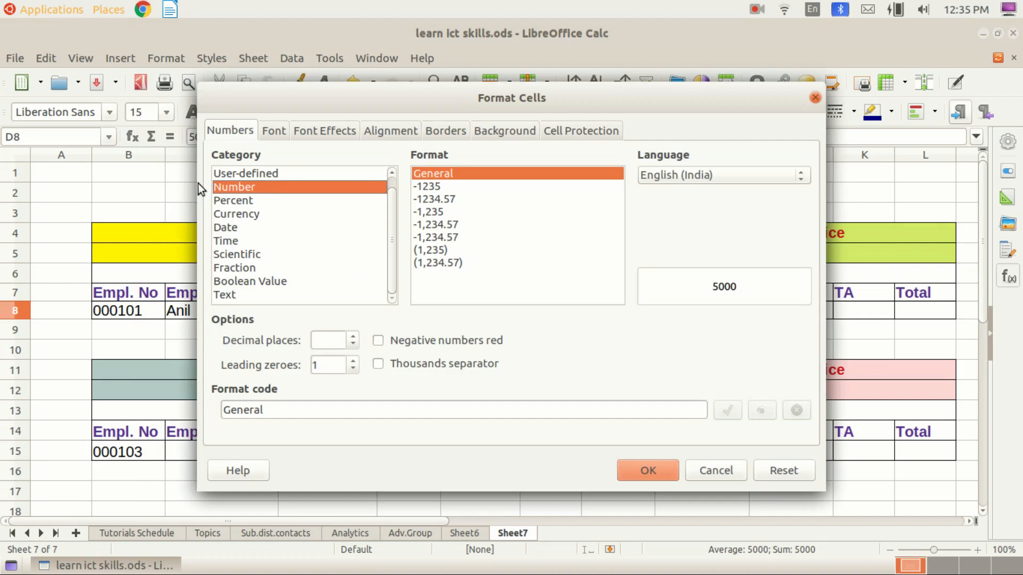
{"action": "left_click", "coordinate": [245, 216]}
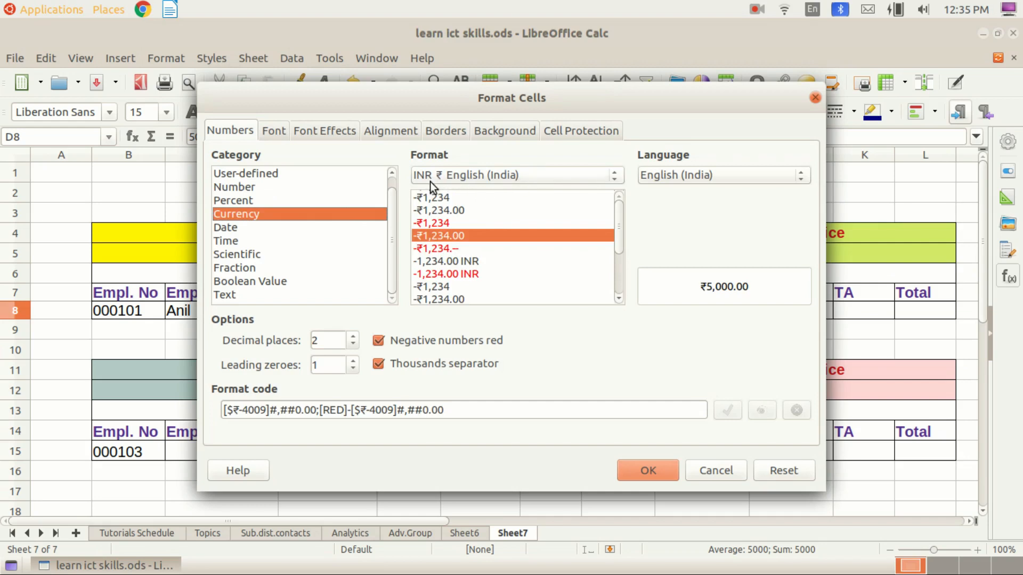
{"action": "left_click", "coordinate": [501, 176]}
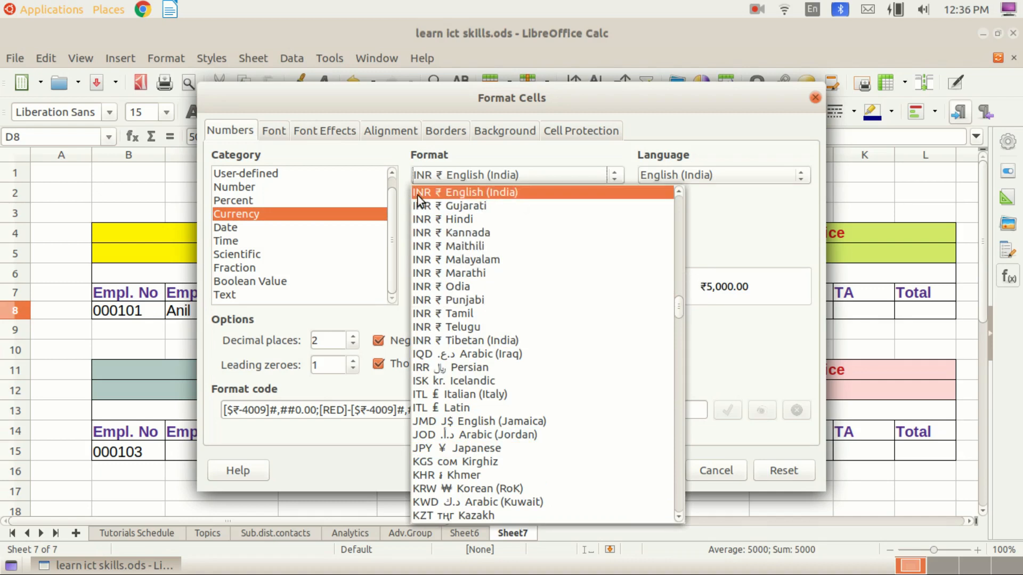
{"action": "left_click", "coordinate": [455, 192]}
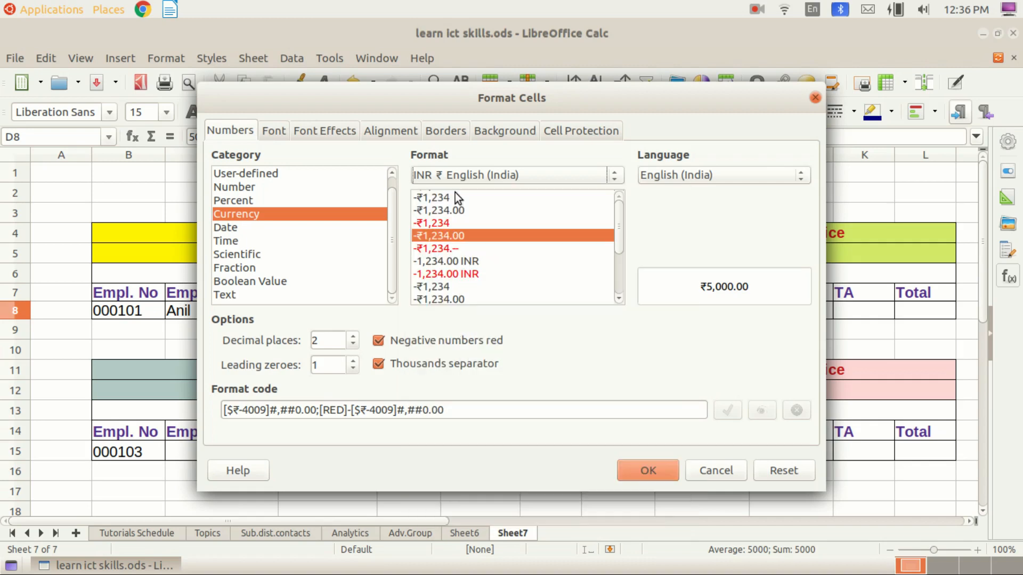
- Preview several rupee formats and apply the red-negative -₹1,234 format without decimals to cell D8
{"action": "left_click", "coordinate": [444, 224]}
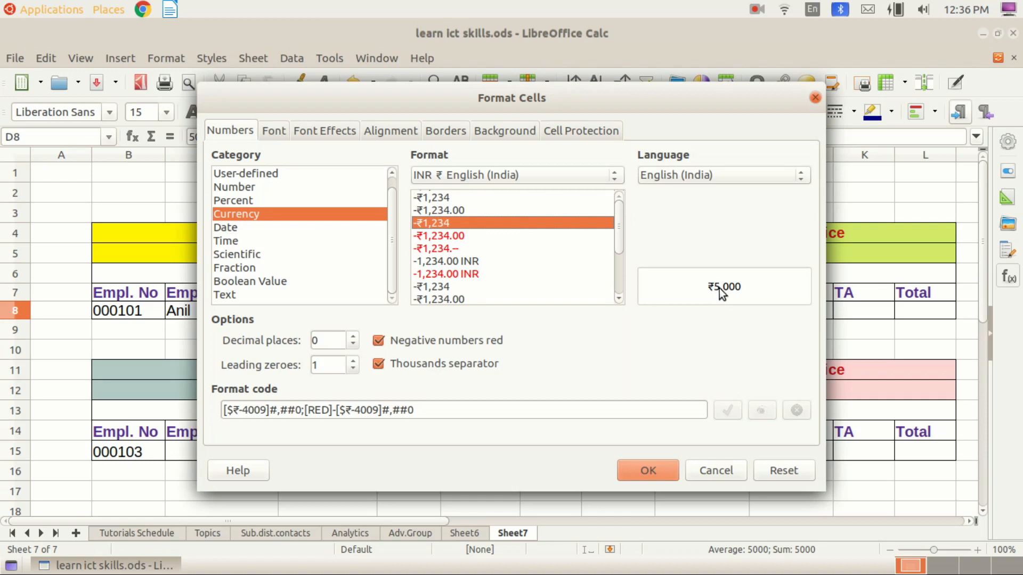
{"action": "left_click", "coordinate": [461, 237]}
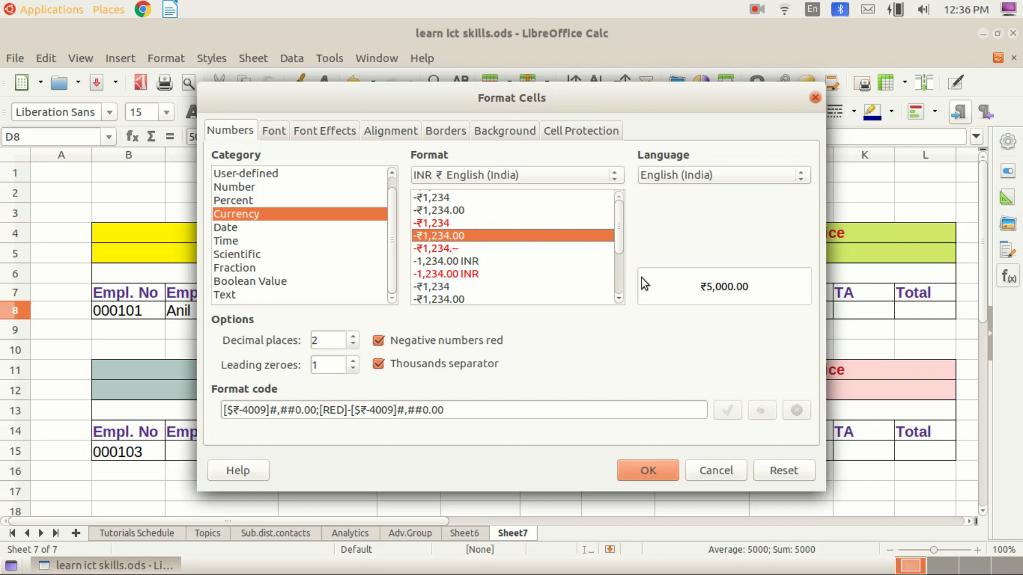
{"action": "left_click", "coordinate": [449, 261]}
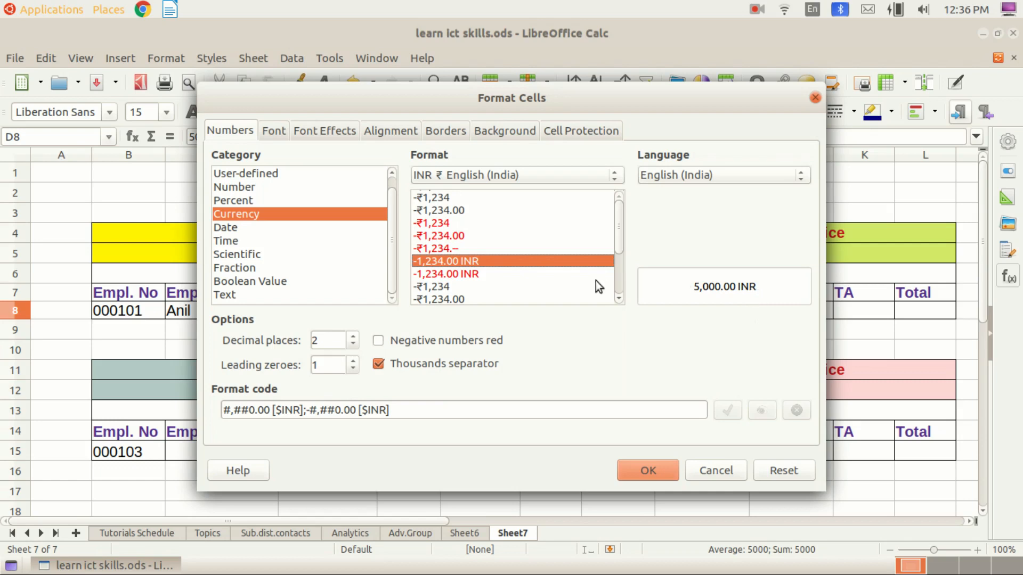
{"action": "left_click", "coordinate": [428, 224]}
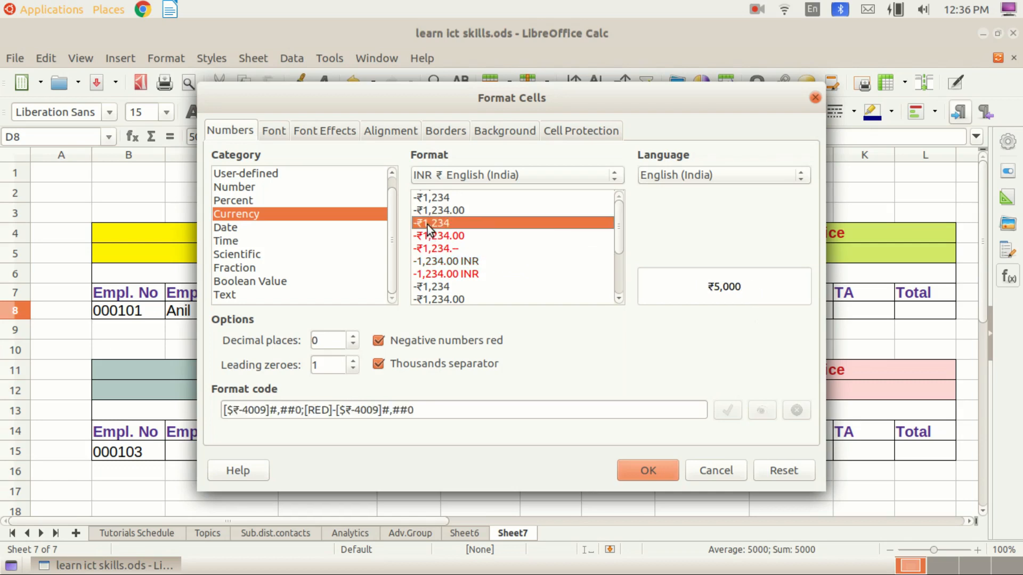
{"action": "left_click", "coordinate": [646, 471]}
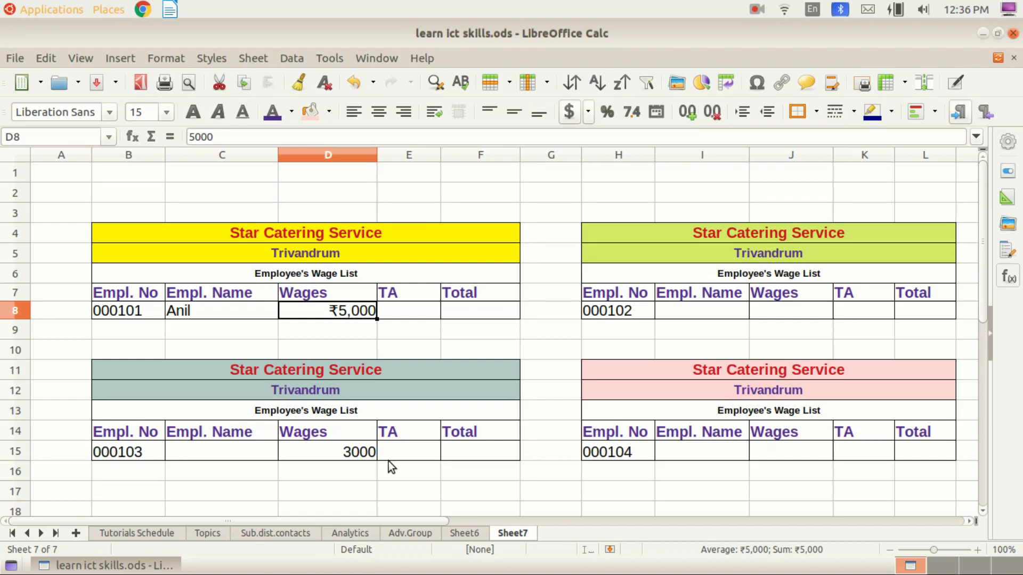
- Enter 5000 as the wage in cell J8 and format it as USD $ English (USA) currency with the red-negative -$1,234 format
{"action": "left_click", "coordinate": [770, 311]}
{"action": "type", "text": "5000"}
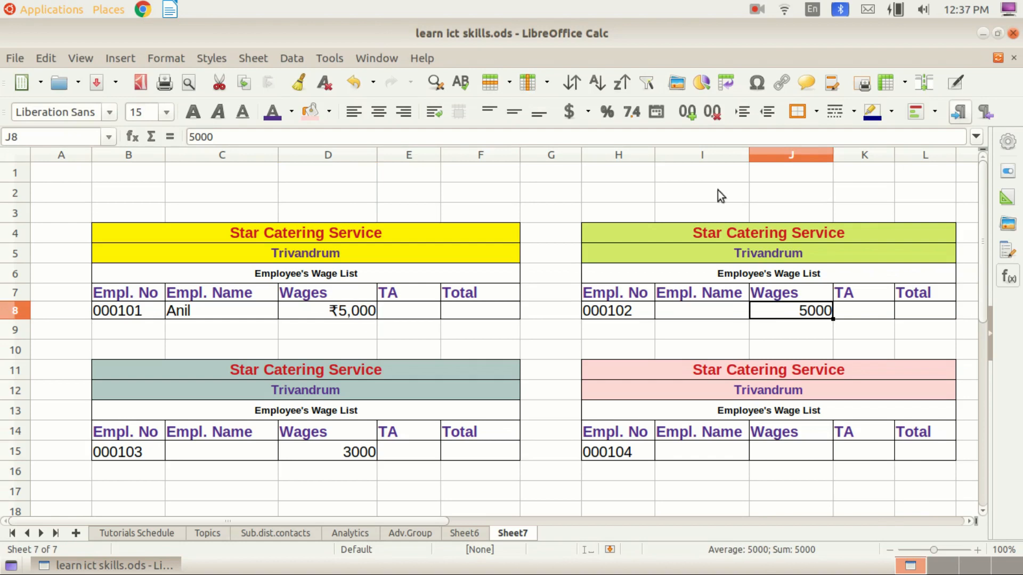
{"action": "left_click", "coordinate": [170, 60]}
{"action": "left_click", "coordinate": [194, 182]}
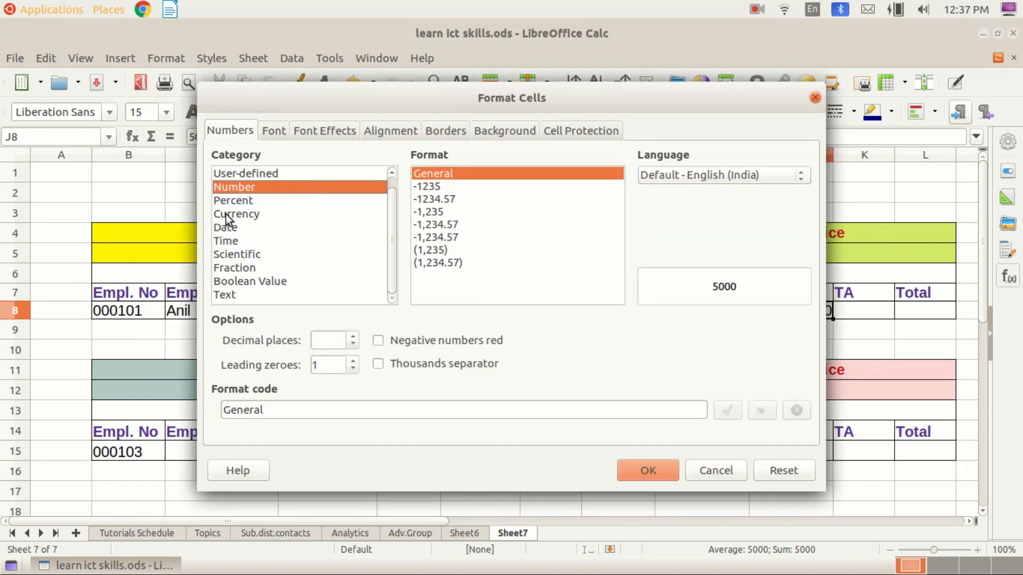
{"action": "left_click", "coordinate": [226, 214]}
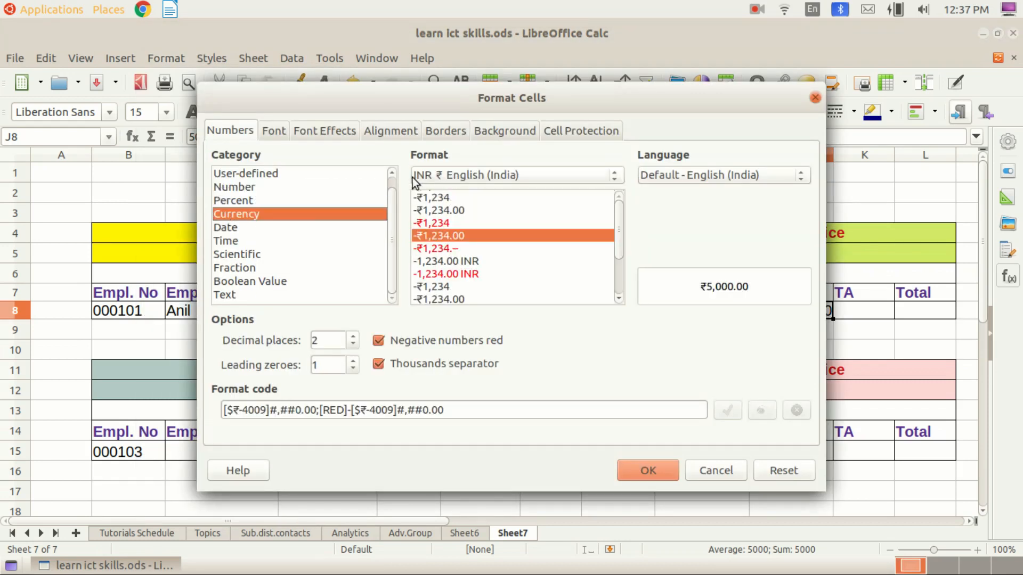
{"action": "left_click", "coordinate": [515, 169]}
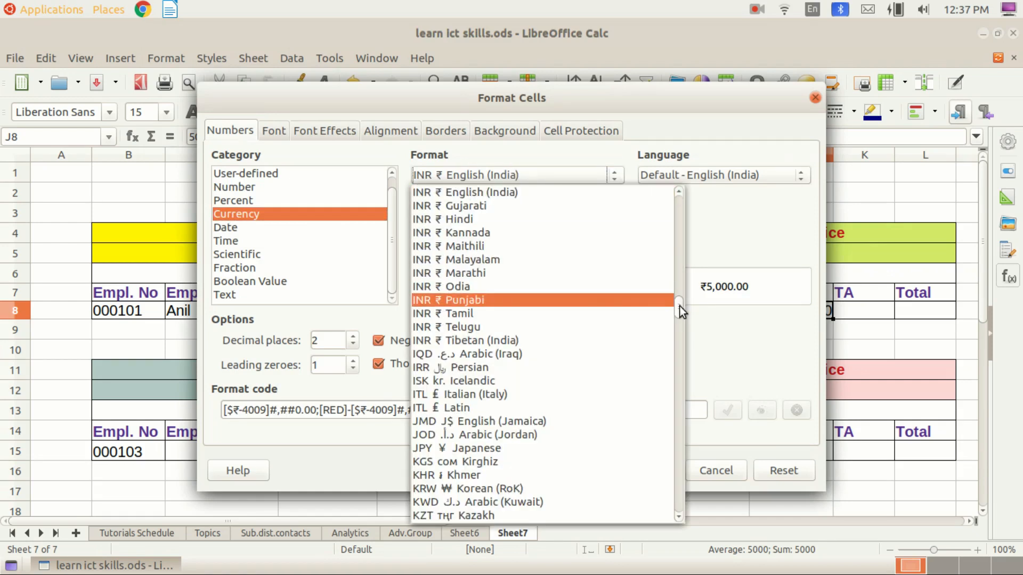
{"action": "left_click_drag", "start_coordinate": [679, 306], "coordinate": [682, 360]}
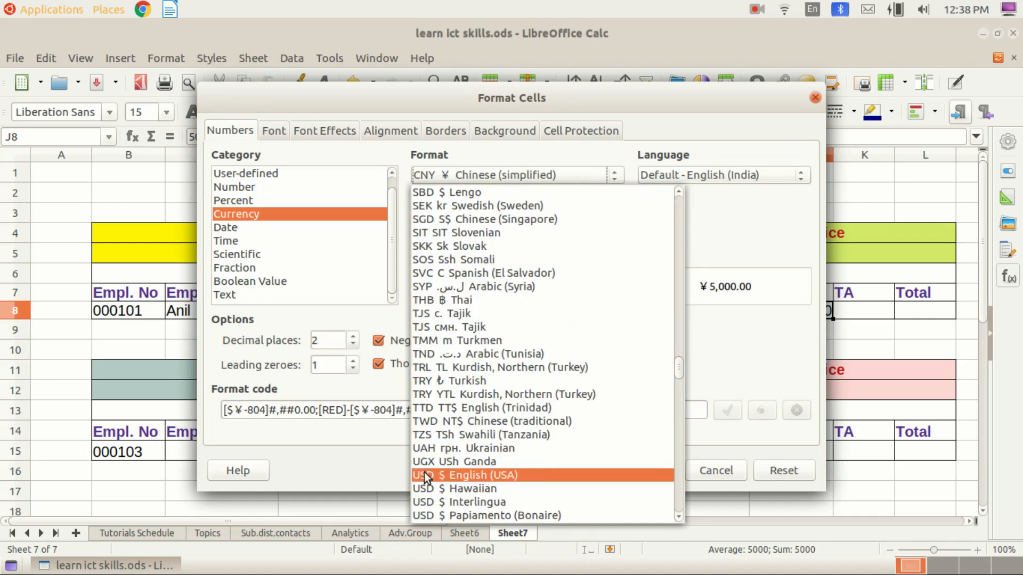
{"action": "left_click", "coordinate": [515, 475]}
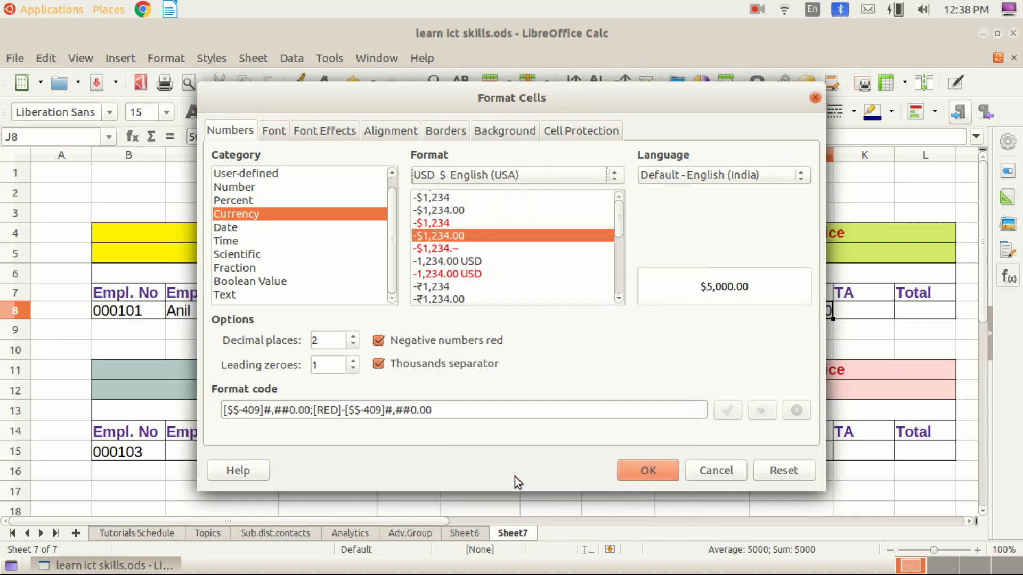
{"action": "left_click", "coordinate": [425, 222]}
{"action": "key", "text": "Return"}
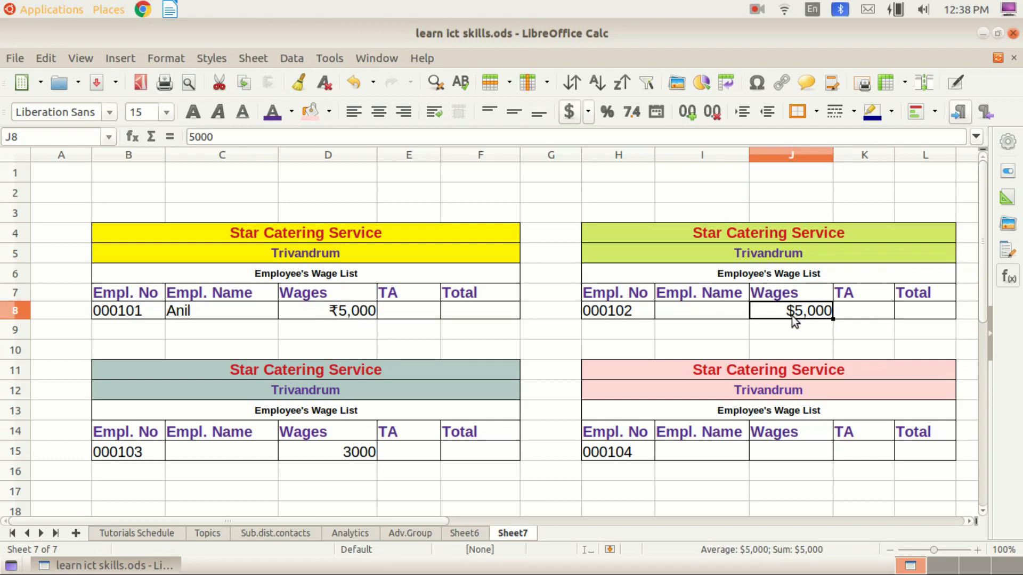
- Set the format of the wage in cell J8 to the General format of the Number category
{"action": "left_click", "coordinate": [165, 58]}
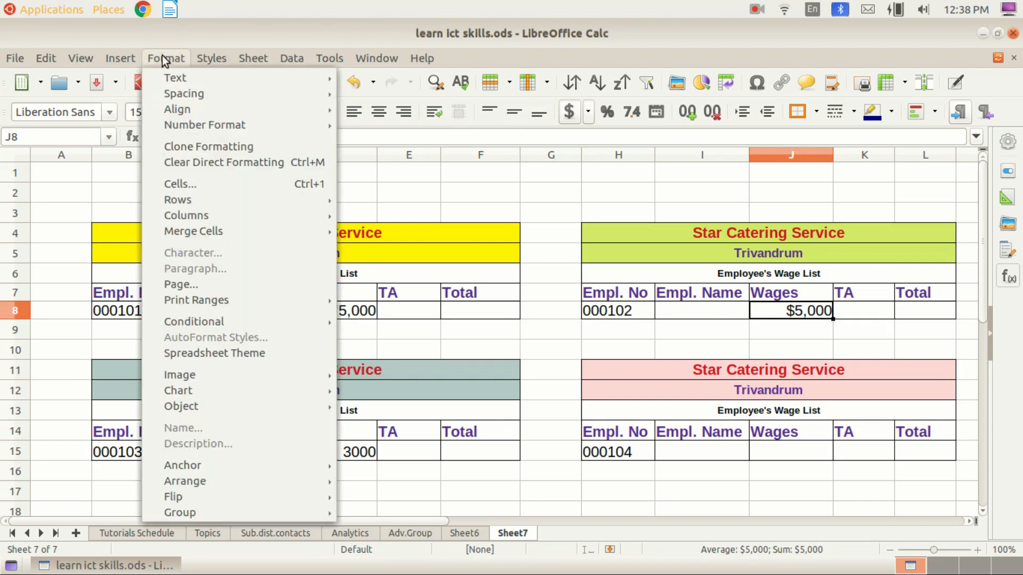
{"action": "left_click", "coordinate": [199, 187]}
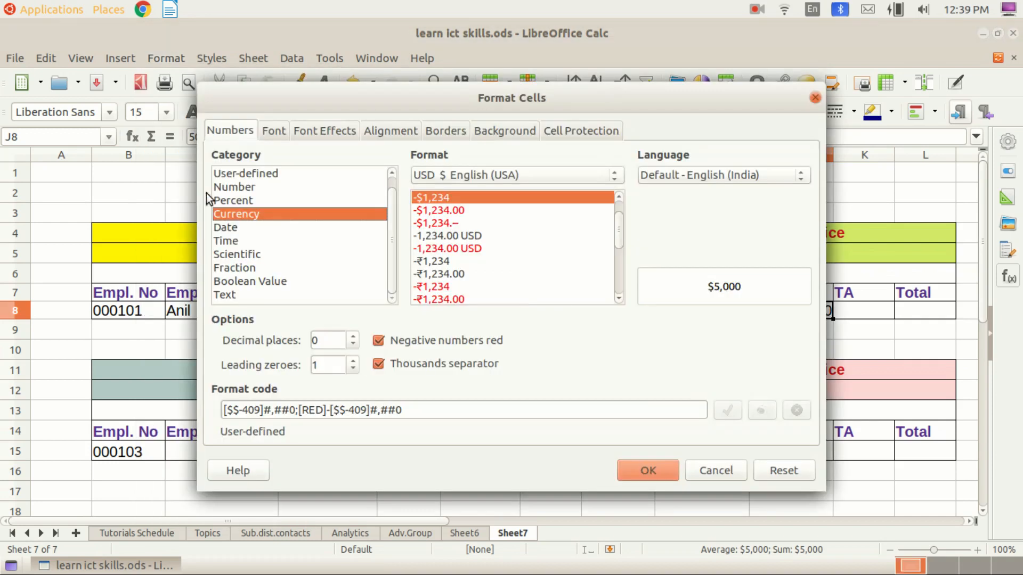
{"action": "left_click", "coordinate": [244, 186]}
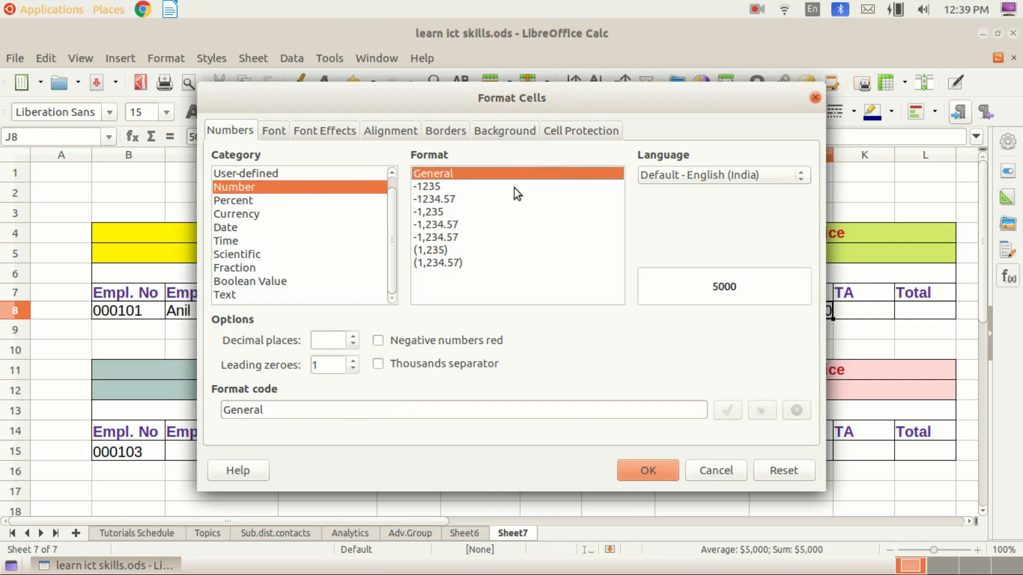
{"action": "left_click", "coordinate": [646, 471]}
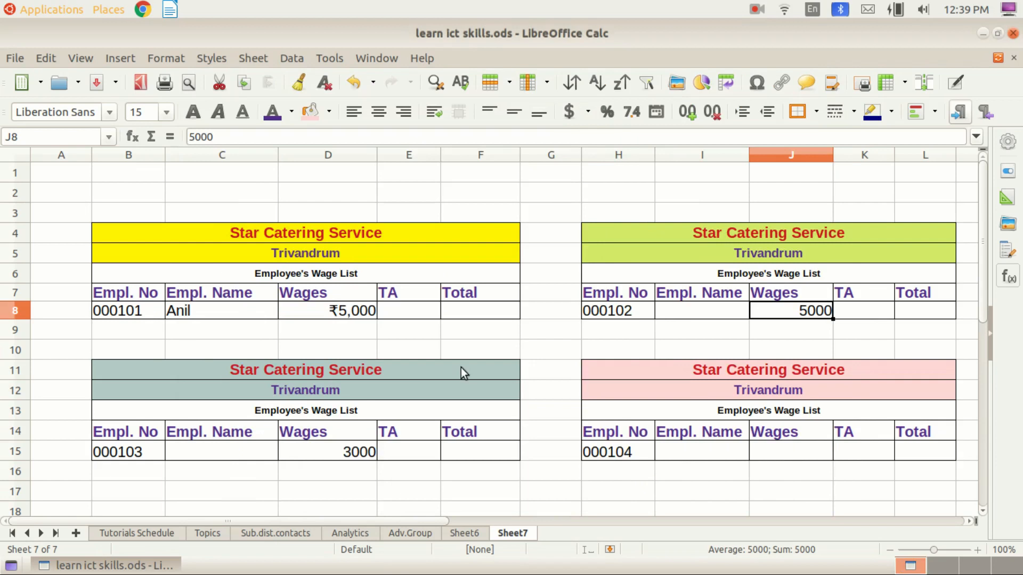
- Set the format of the wage in cell D8 to the General format of the Number category
{"action": "left_click", "coordinate": [342, 310]}
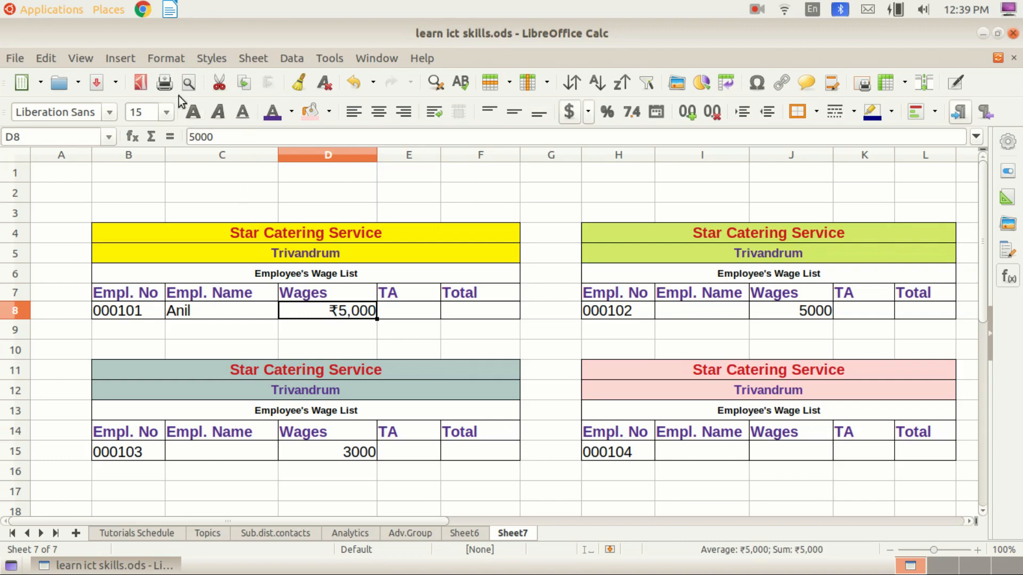
{"action": "left_click", "coordinate": [159, 55]}
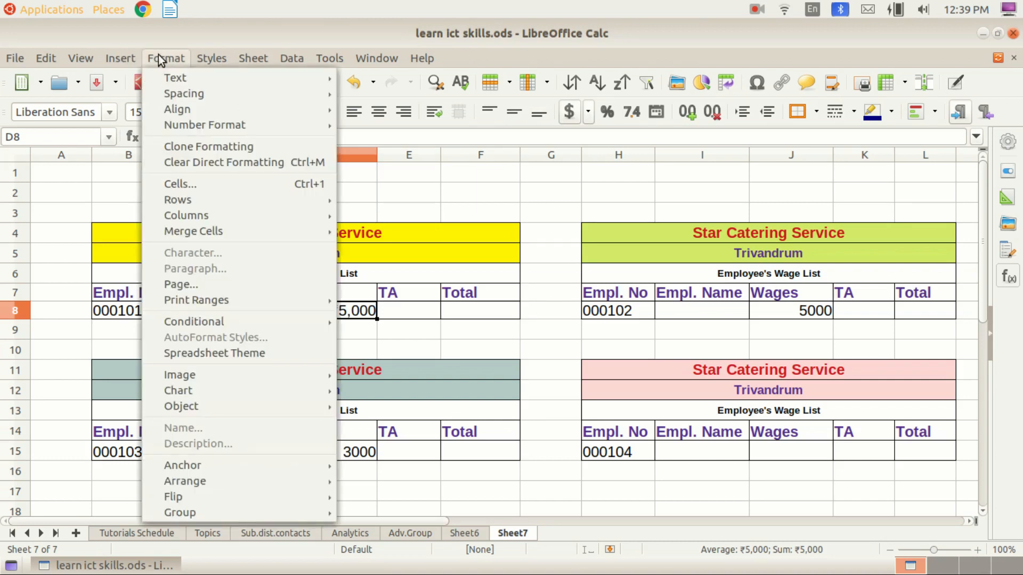
{"action": "left_click", "coordinate": [204, 185]}
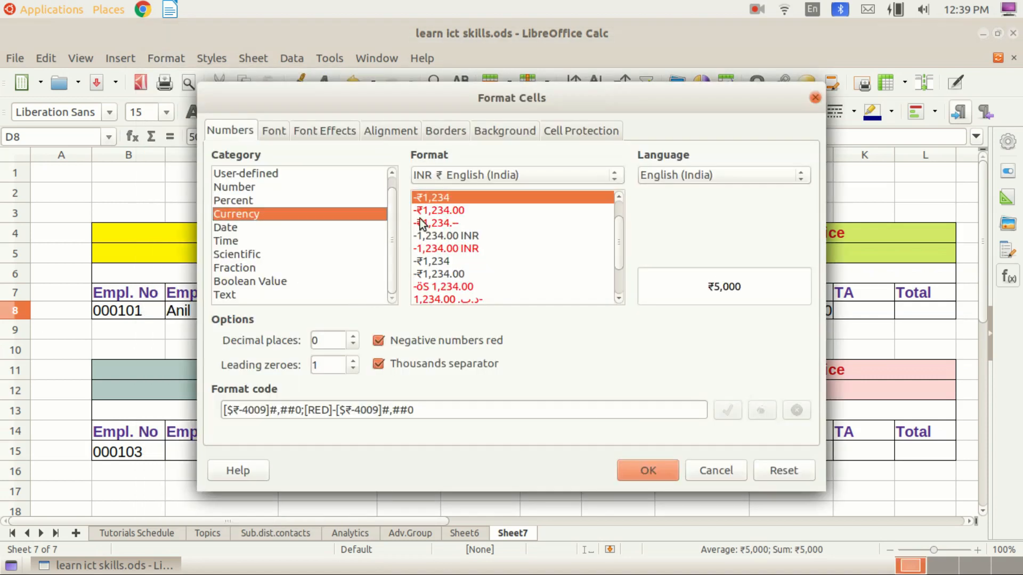
{"action": "left_click", "coordinate": [237, 179]}
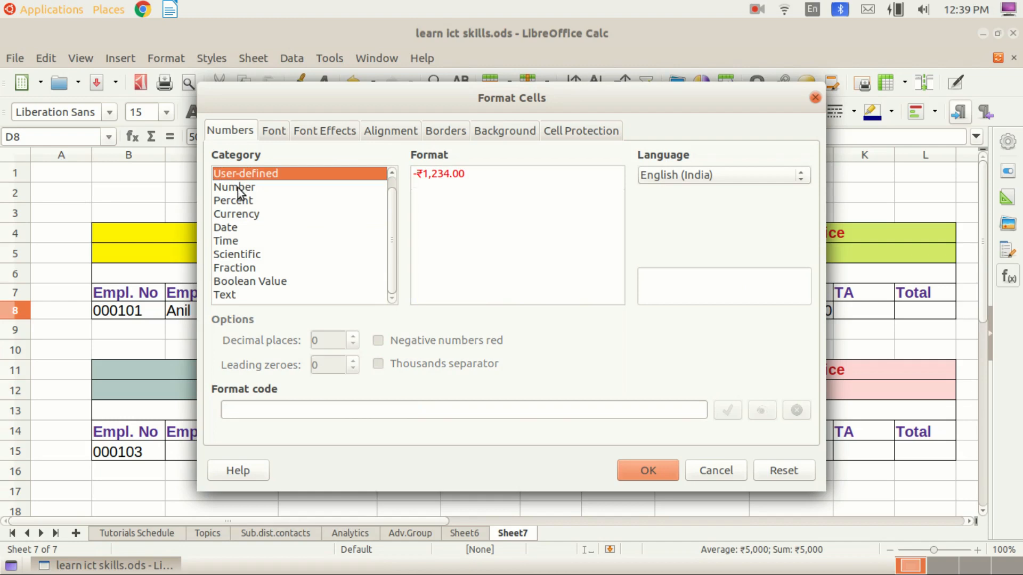
{"action": "left_click", "coordinate": [238, 188]}
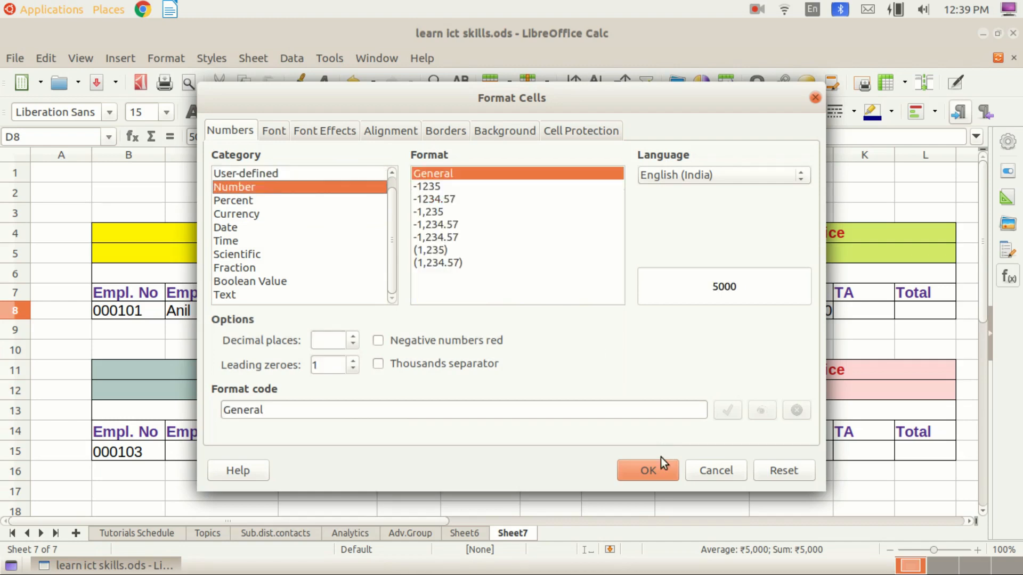
{"action": "left_click", "coordinate": [652, 470]}
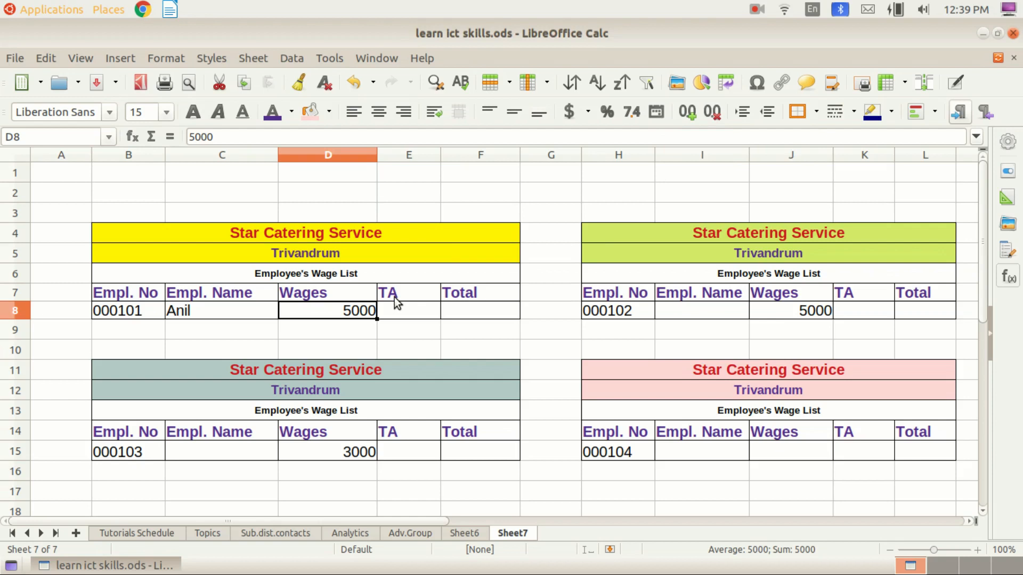
- Add two decimal places to the wage in cell D8 and change its value to 200
{"action": "left_click", "coordinate": [686, 117]}
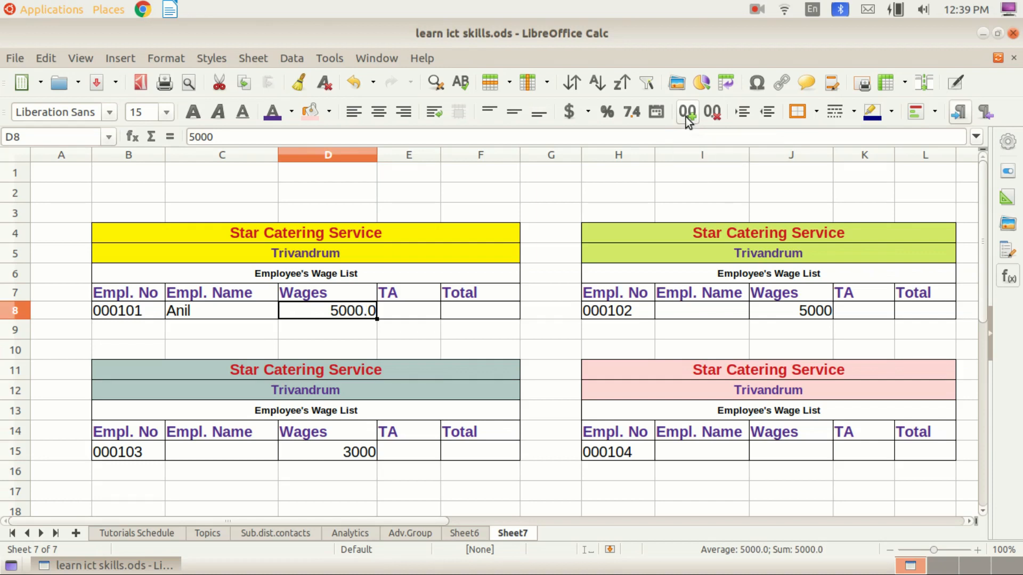
{"action": "left_click", "coordinate": [686, 117]}
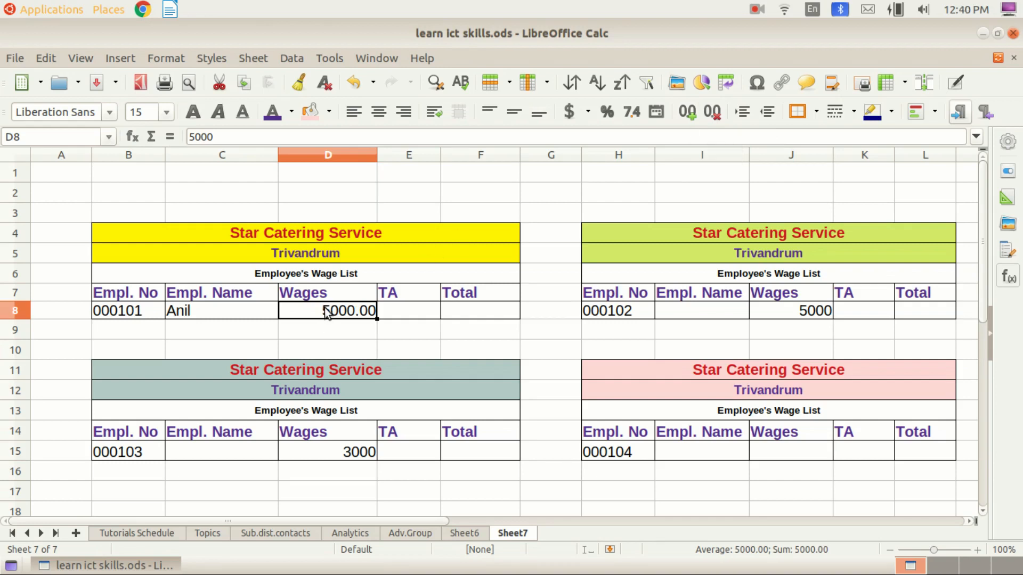
{"action": "type", "text": "200"}
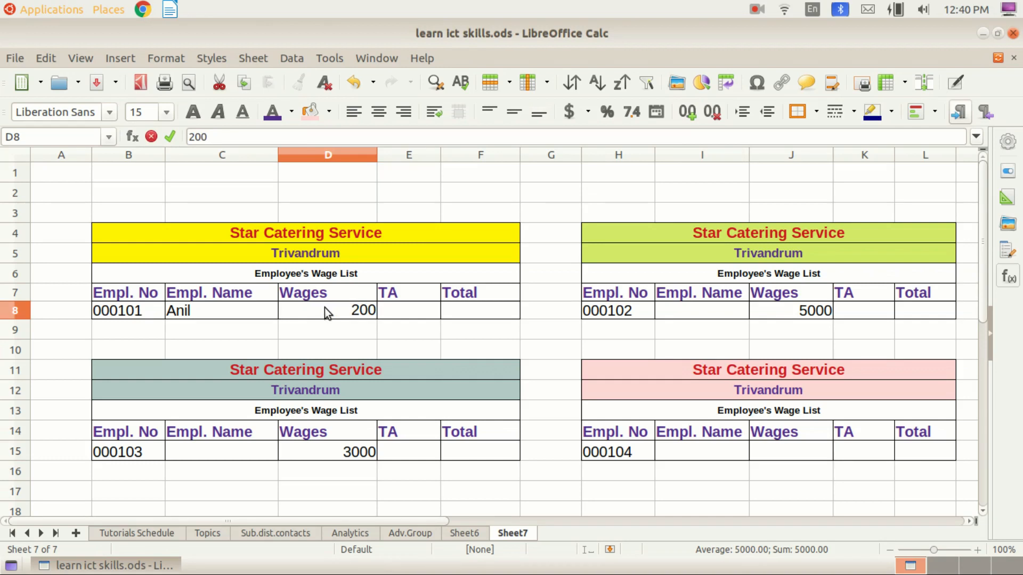
{"action": "key", "text": "Return"}
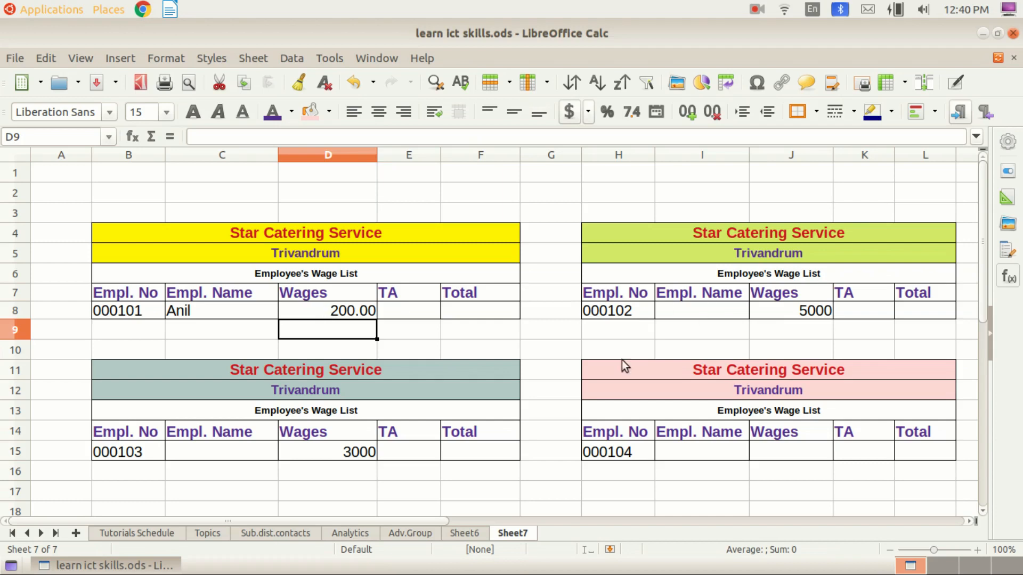
- Remove both decimal places from the wage in cell D8
{"action": "left_click", "coordinate": [347, 314]}
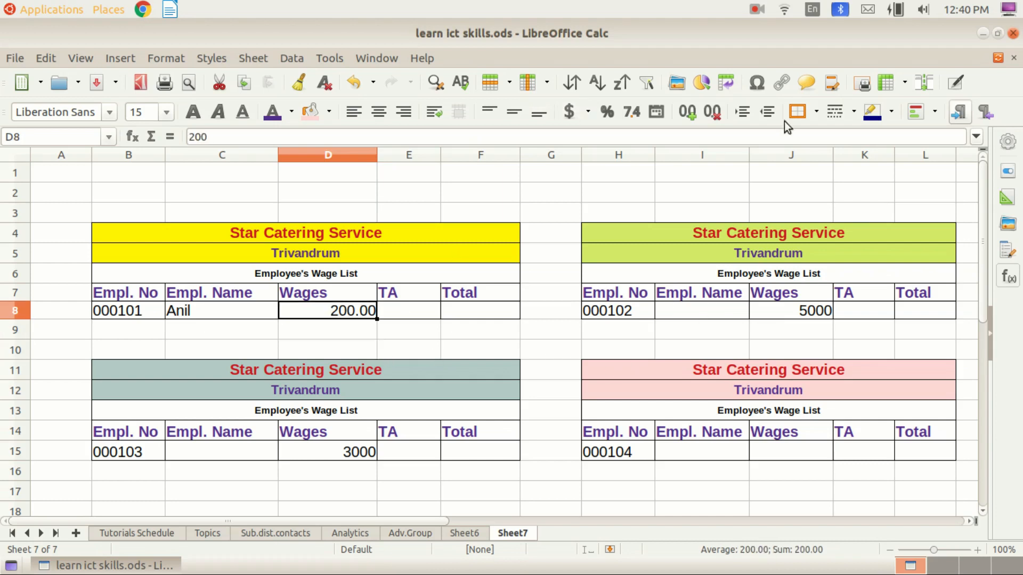
{"action": "left_click", "coordinate": [712, 113]}
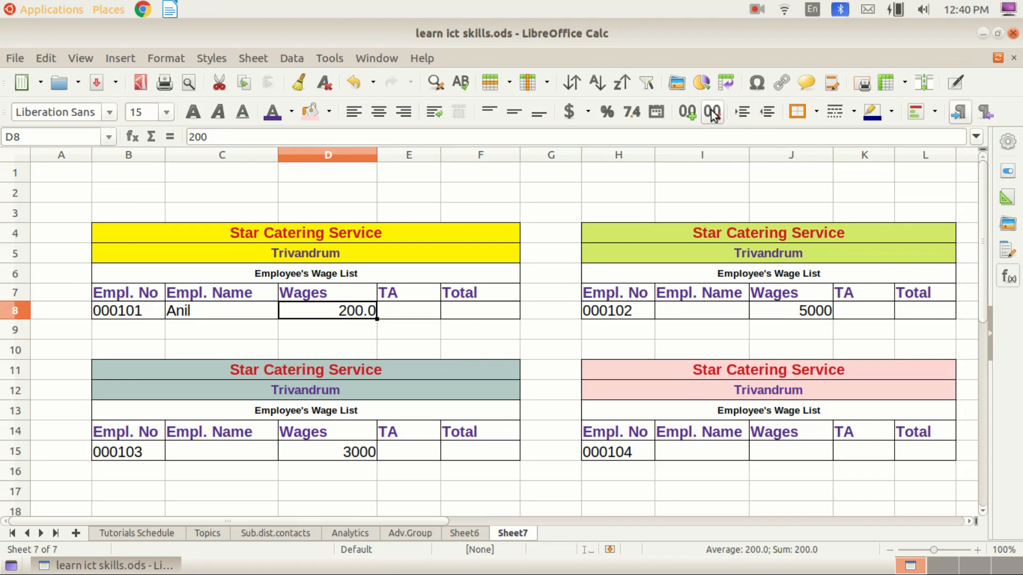
{"action": "left_click", "coordinate": [712, 113]}
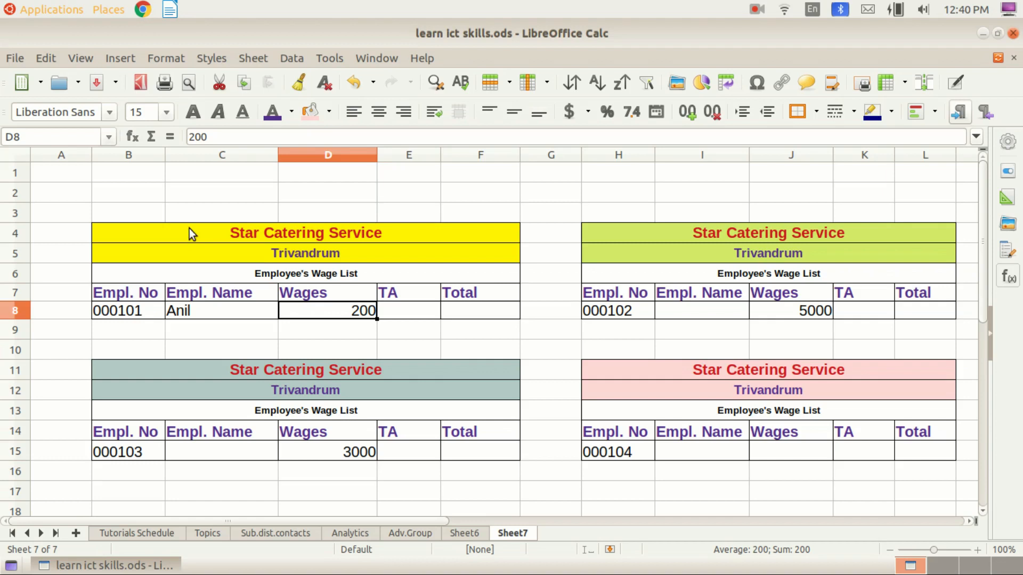
{"action": "left_click", "coordinate": [16, 58]}
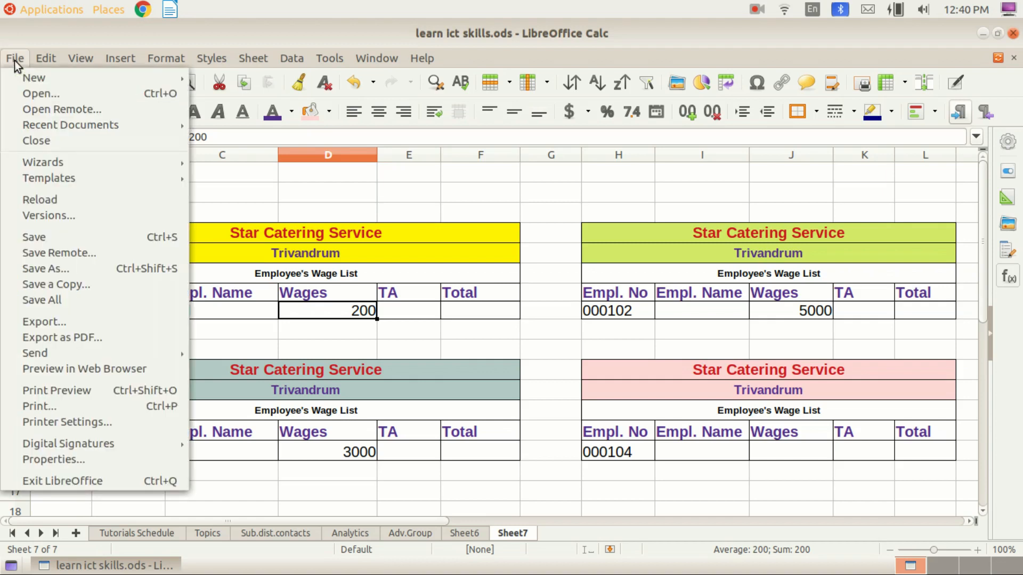
{"action": "left_click", "coordinate": [495, 195]}
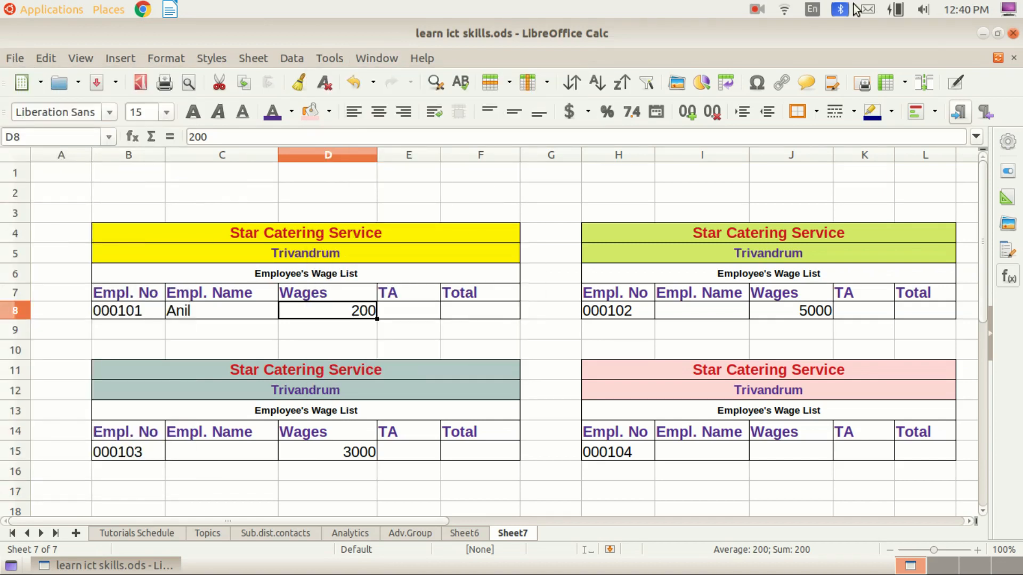